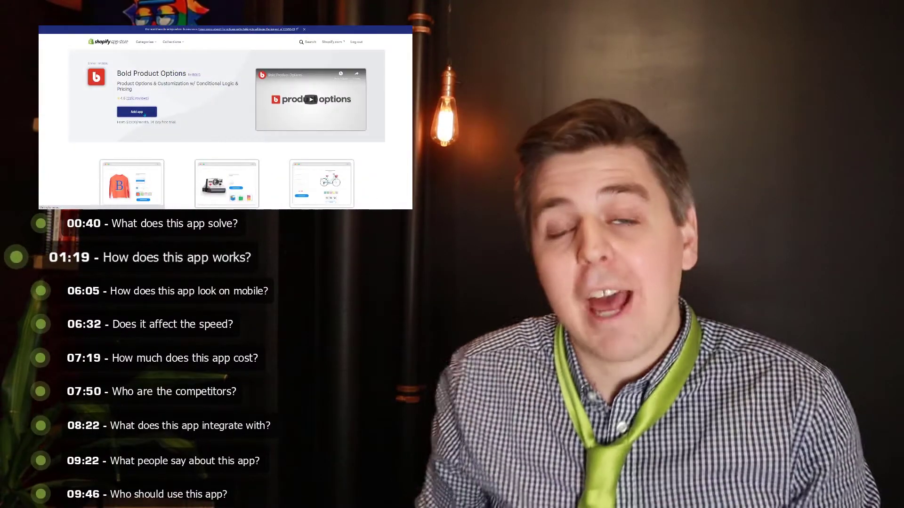
# Add Bold Product Options to the store from its App Store listing.
pyautogui.click(143, 113)
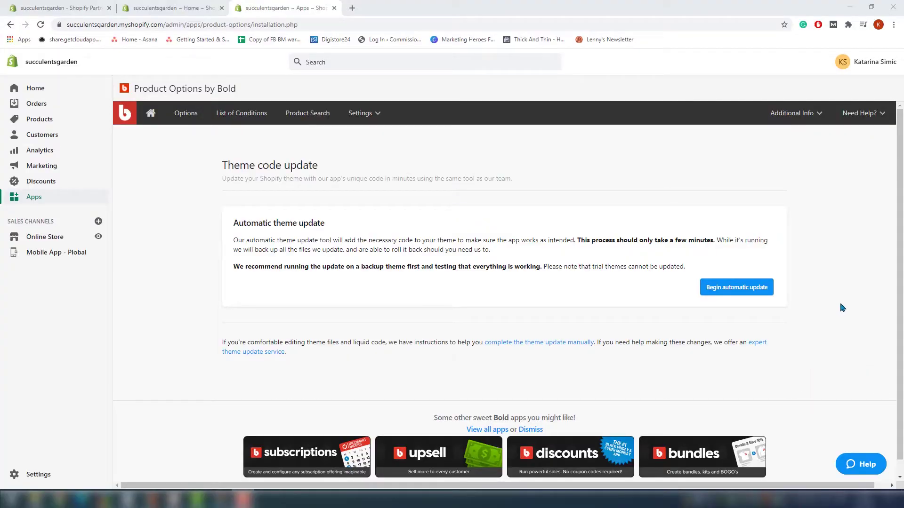
# Begin the automatic theme code update to bring up the Automatic theme update dialog.
pyautogui.click(746, 288)
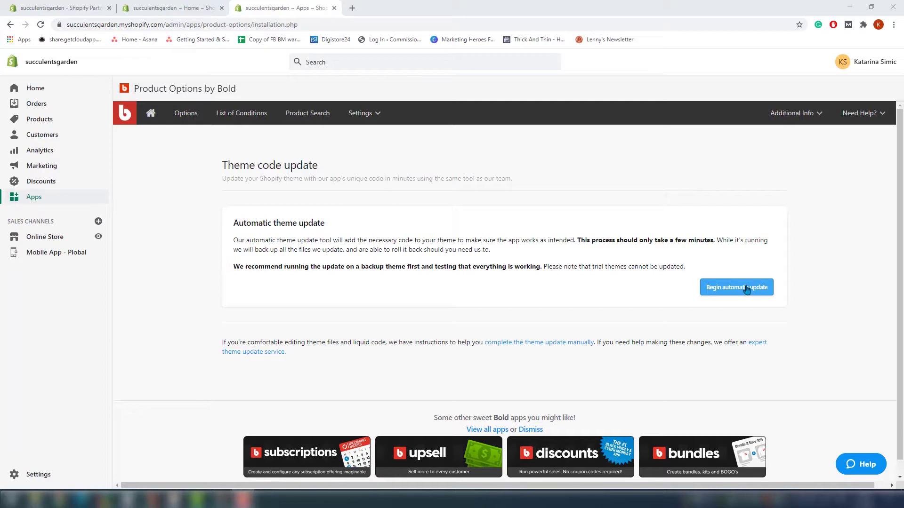
pyautogui.click(746, 288)
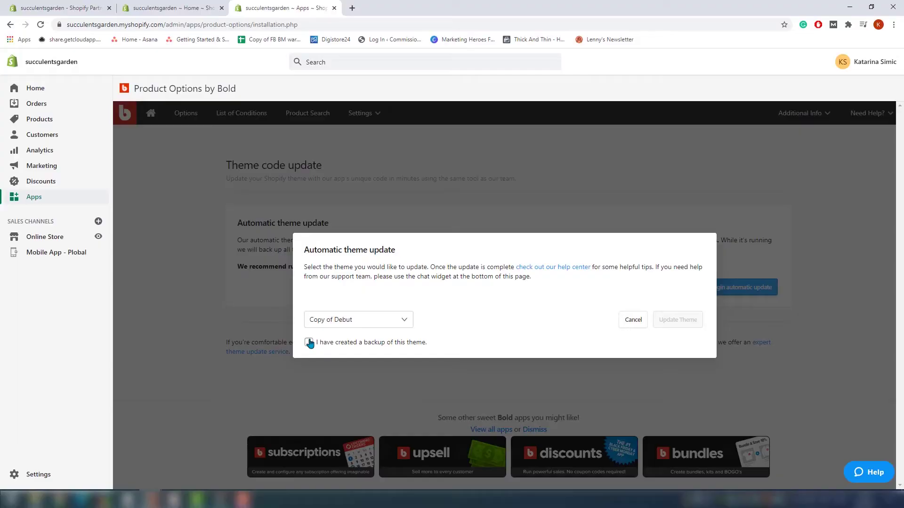
# Back up the current theme and run the automatic theme update.
pyautogui.click(311, 344)
pyautogui.click(684, 325)
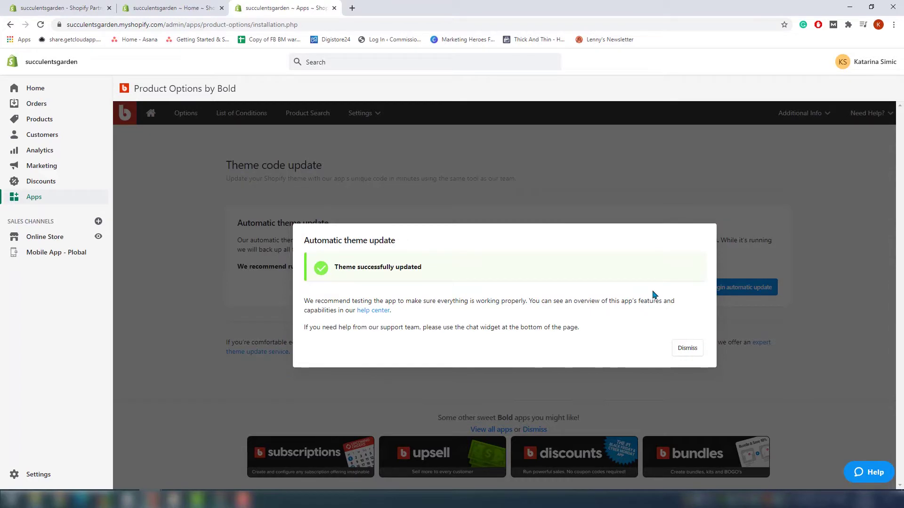
# Dismiss the success message and go to the empty Option Sets page via Create/Edit Options.
pyautogui.click(689, 352)
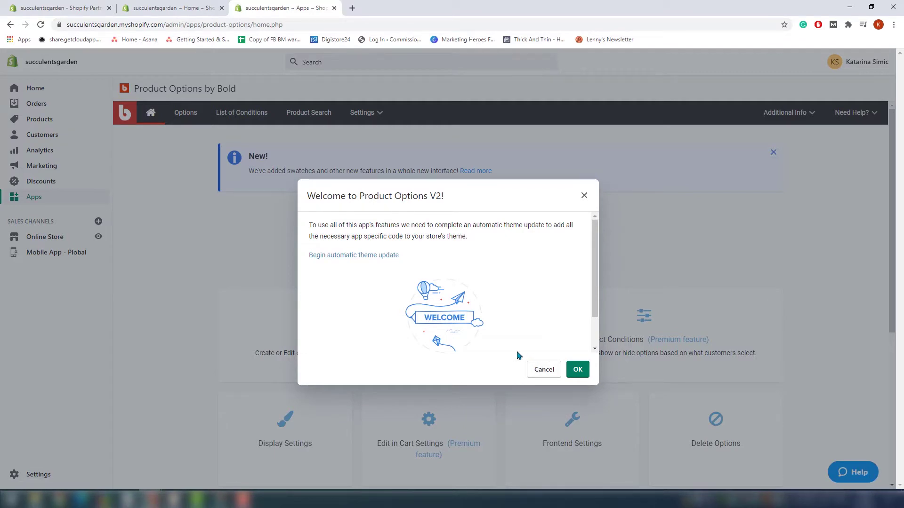
pyautogui.scroll(-3, 513, 314)
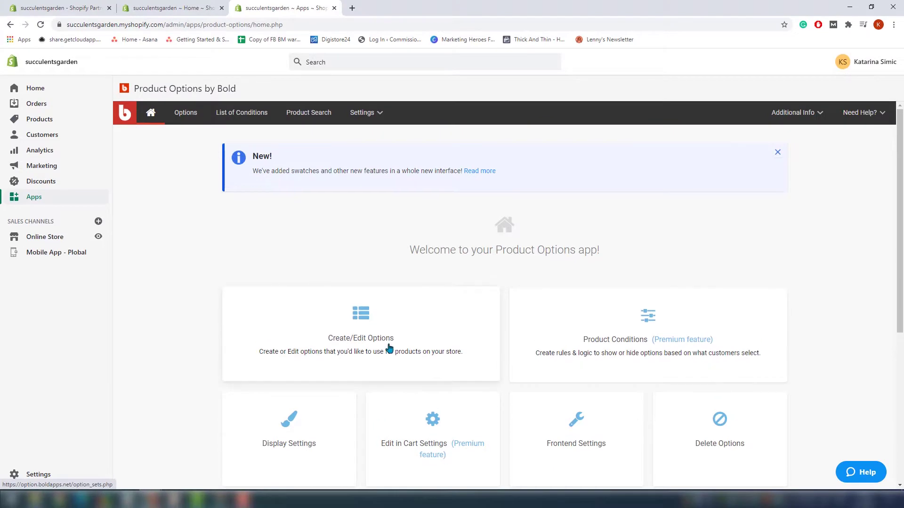
pyautogui.click(389, 348)
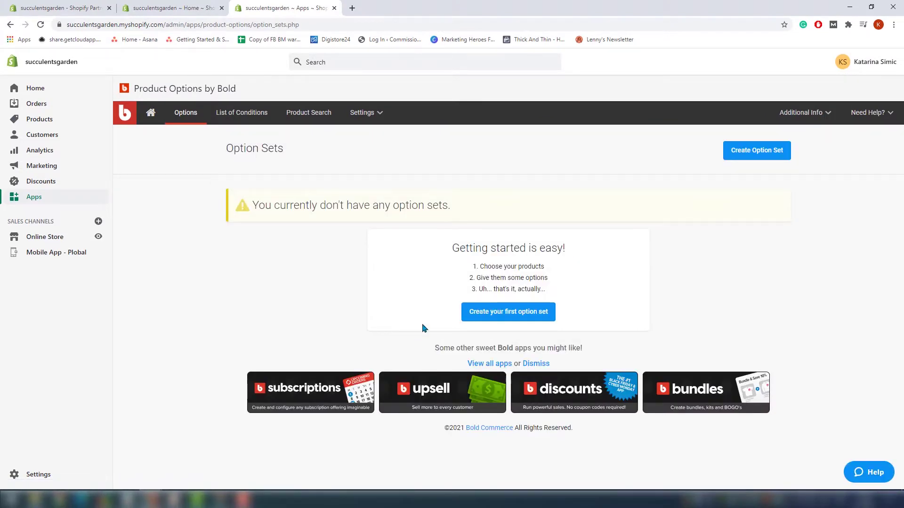
# Create the first option set, name it 'Upload image - custom pendant', and open product selection.
pyautogui.click(502, 317)
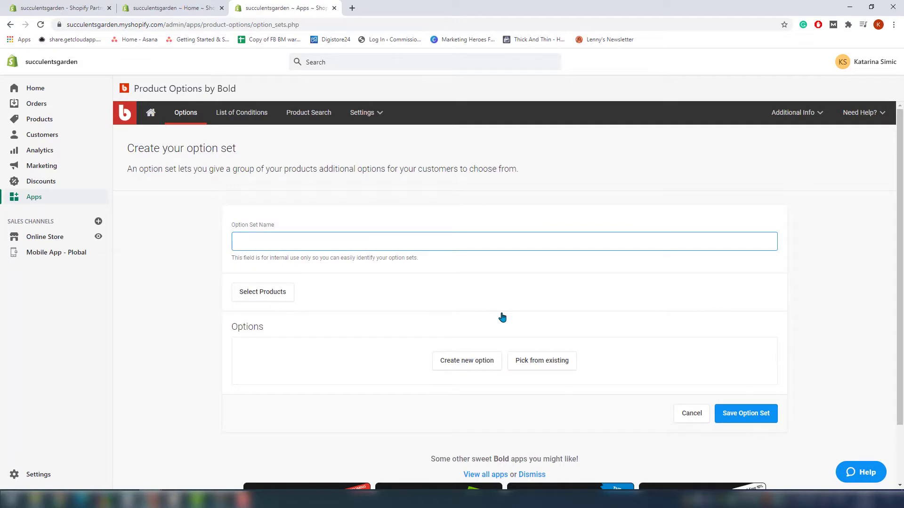
pyautogui.write('Upload image - custom ')
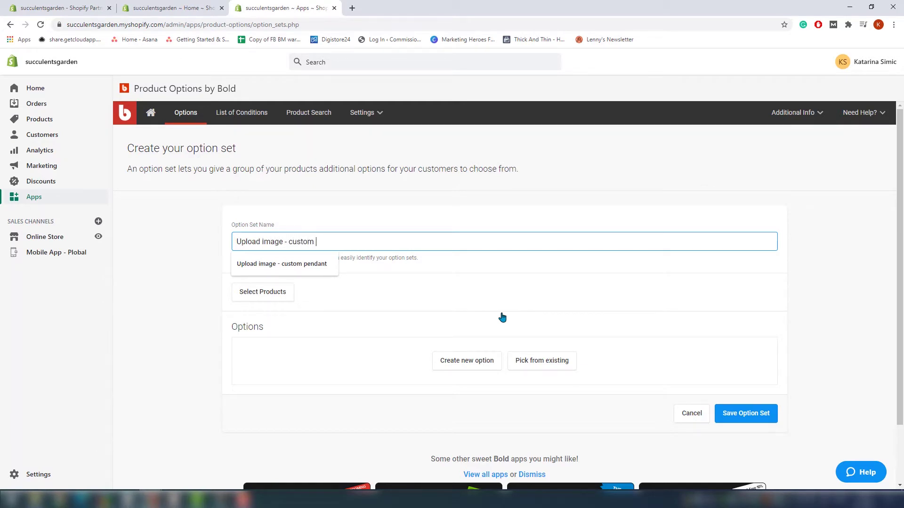
pyautogui.write('pendant')
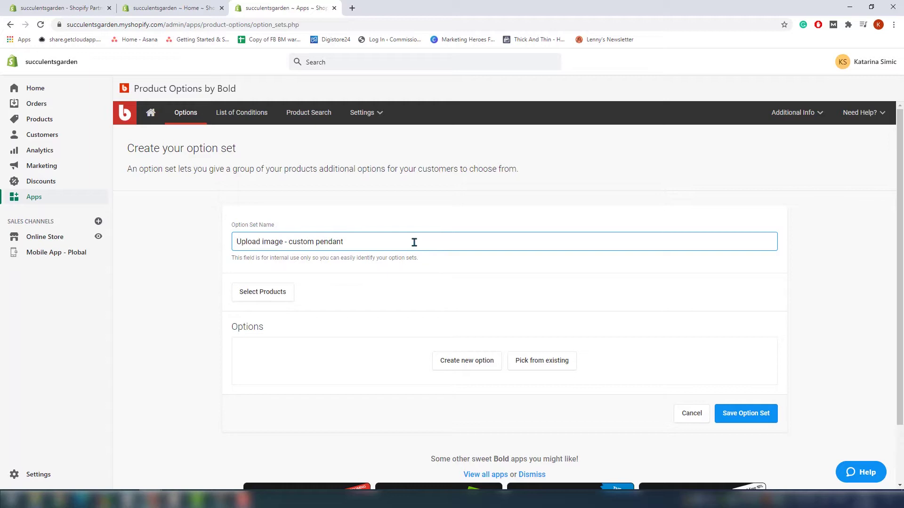
pyautogui.click(263, 304)
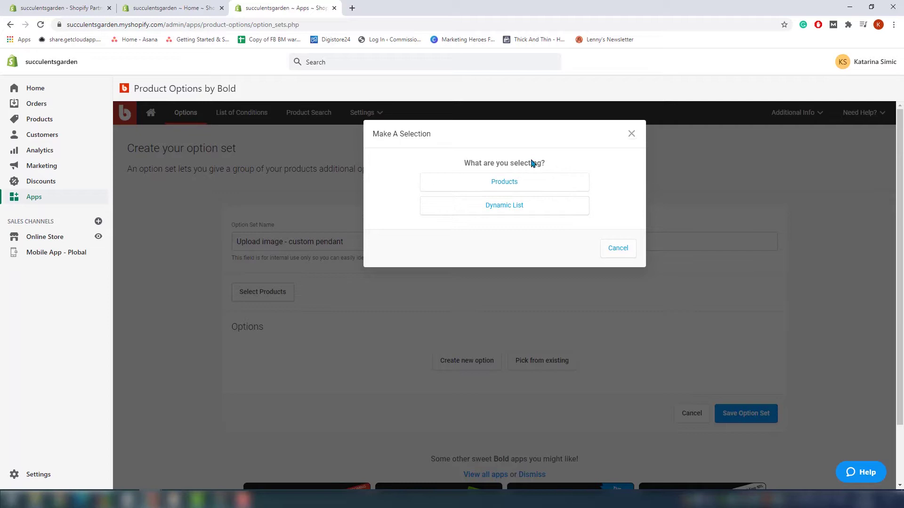
# Pick Clay Plant Pot as the option set's product and save the selection.
pyautogui.click(531, 189)
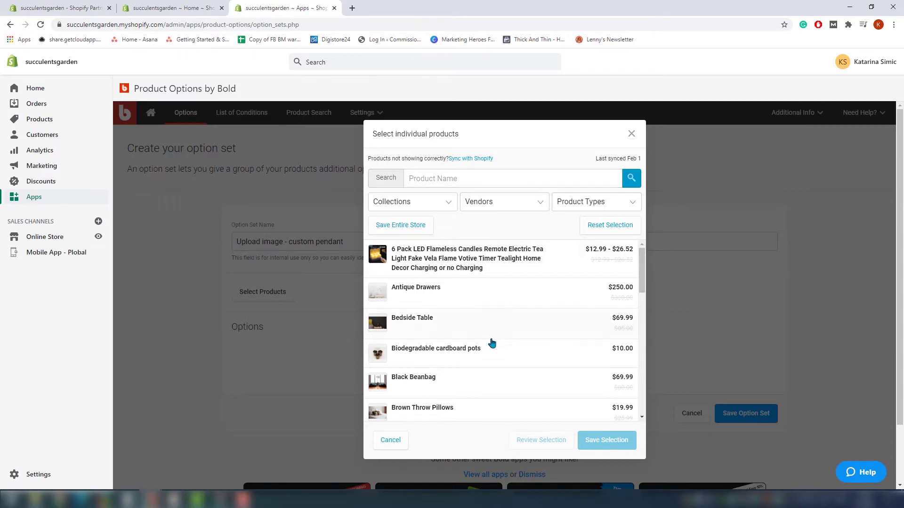
pyautogui.scroll(-3, 498, 337)
pyautogui.click(443, 299)
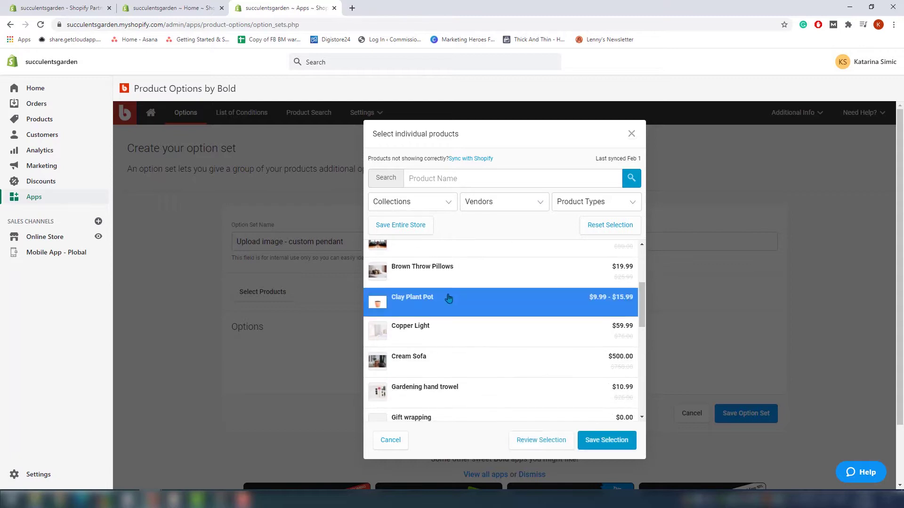
pyautogui.click(595, 452)
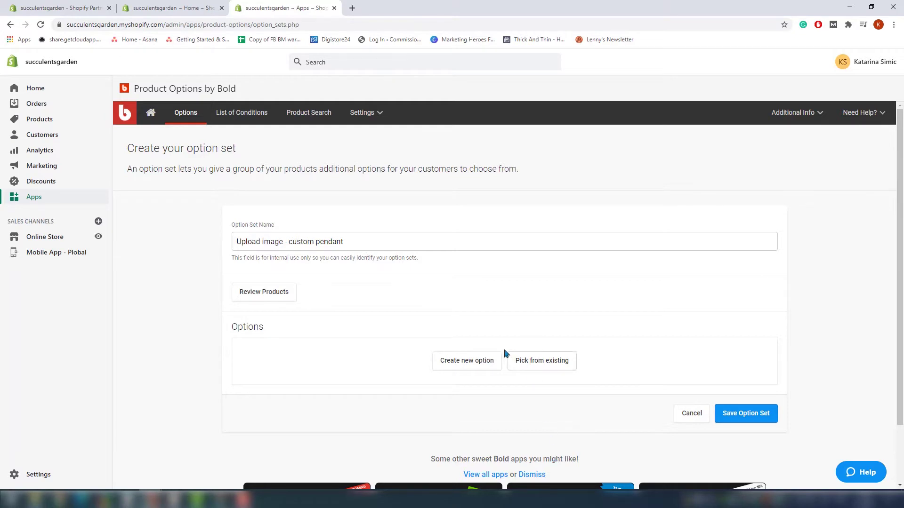
# Add a File Upload option labelled 'Upload image here - JPG and PNG fikes only'.
pyautogui.click(460, 366)
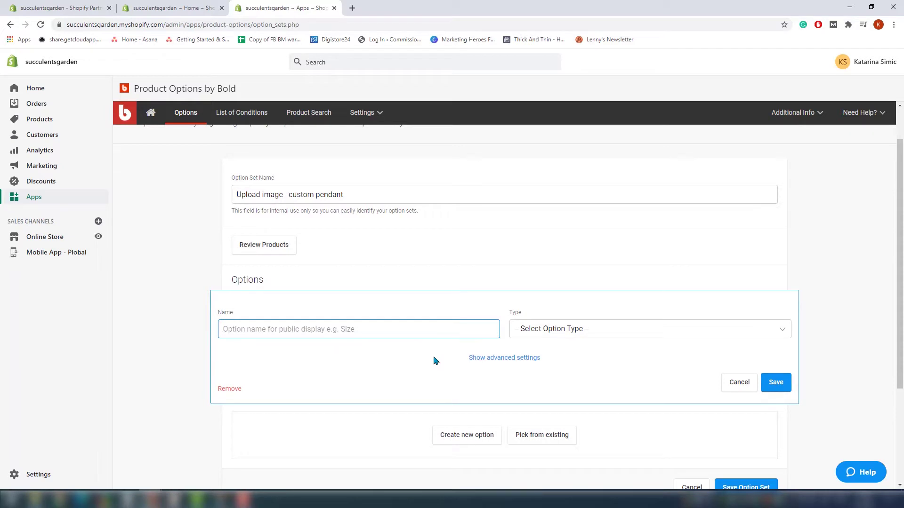
pyautogui.write('Upl')
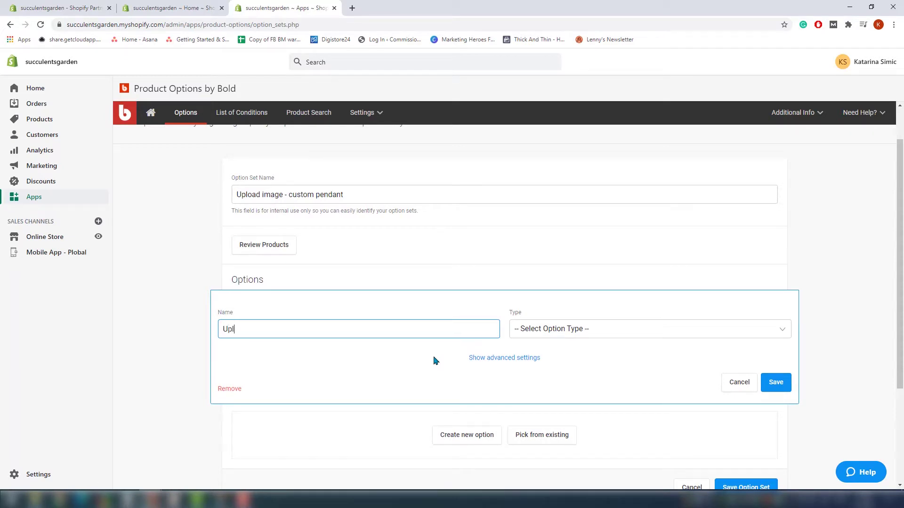
pyautogui.write('oad image here')
pyautogui.write(' - JP')
pyautogui.write('G ')
pyautogui.write('and ')
pyautogui.write('PNG ')
pyautogui.write('fik')
pyautogui.write('es')
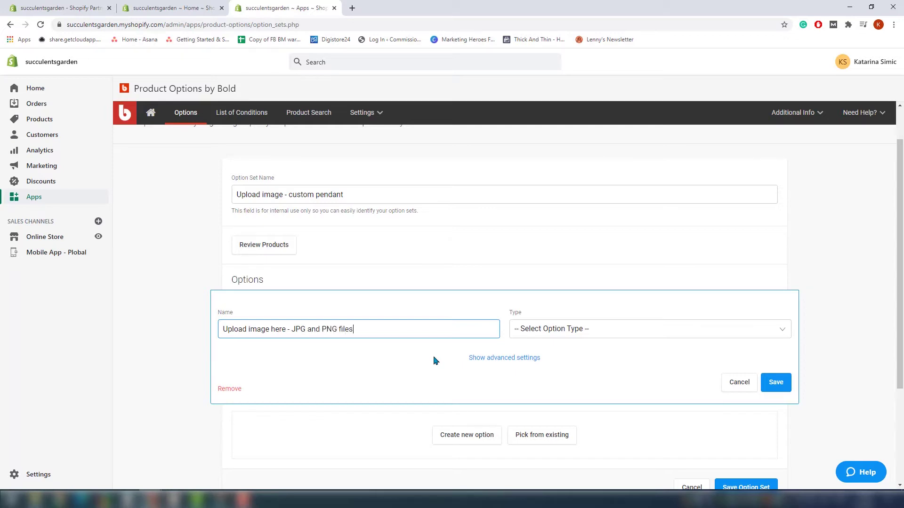
pyautogui.write(' only')
pyautogui.click(544, 326)
pyautogui.scroll(-1, 568, 256)
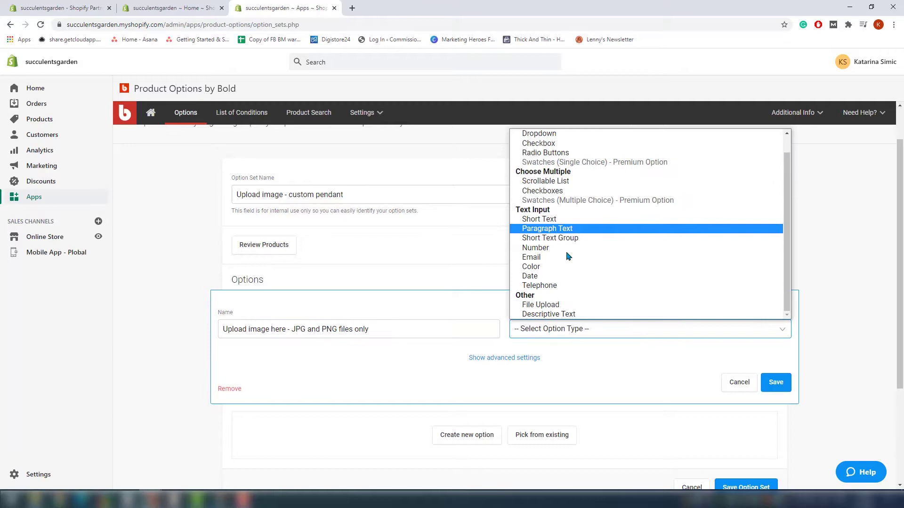
pyautogui.scroll(1, 602, 260)
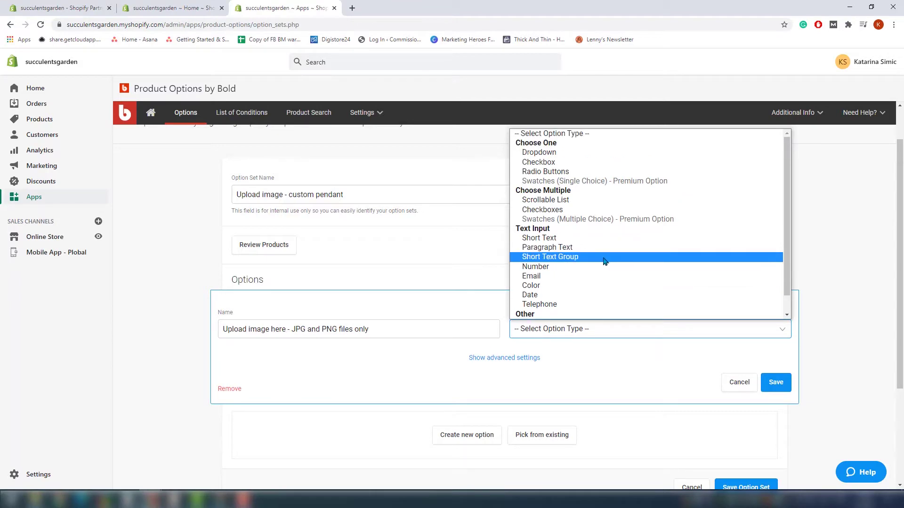
pyautogui.scroll(-1, 604, 262)
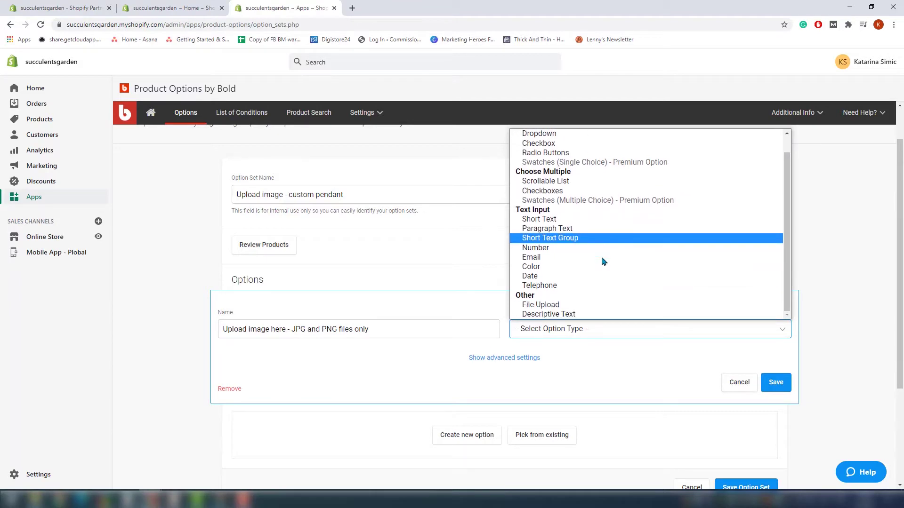
pyautogui.click(554, 306)
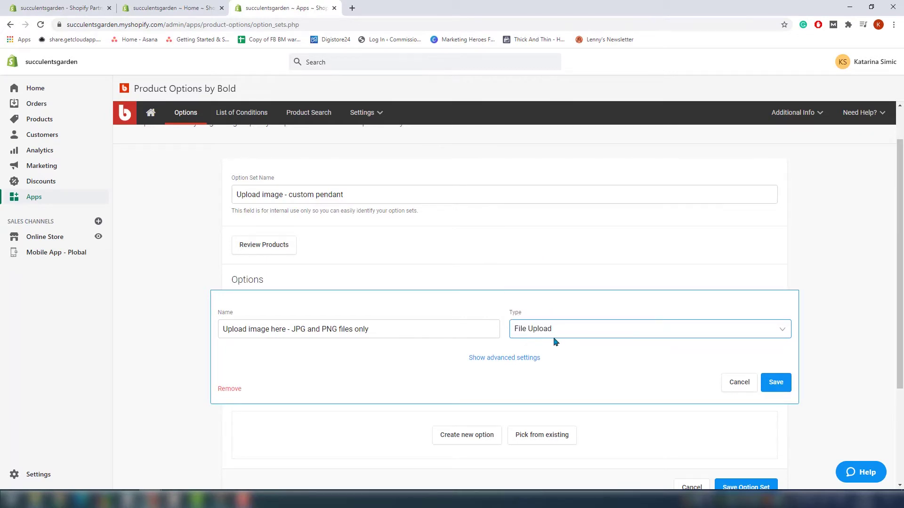
# Review the option's advanced settings, then save the option and the whole option set.
pyautogui.click(494, 358)
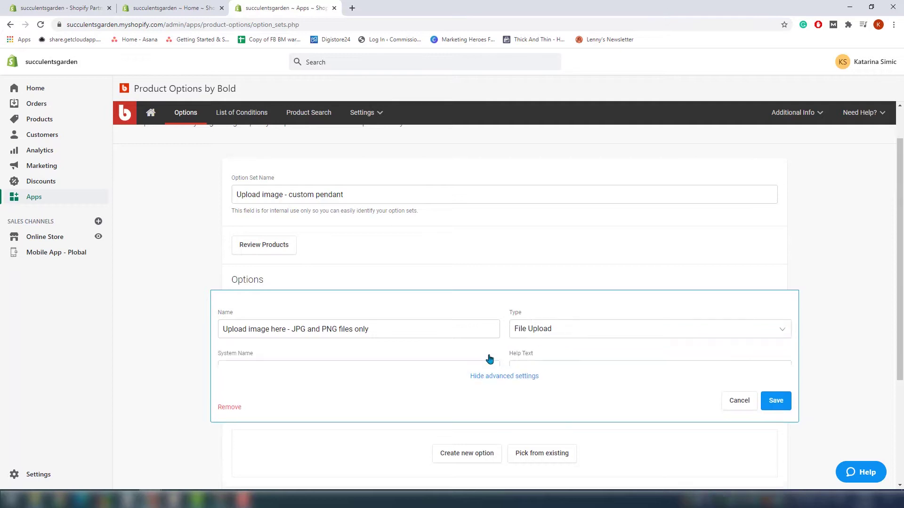
pyautogui.scroll(-1, 494, 359)
pyautogui.scroll(-1, 491, 355)
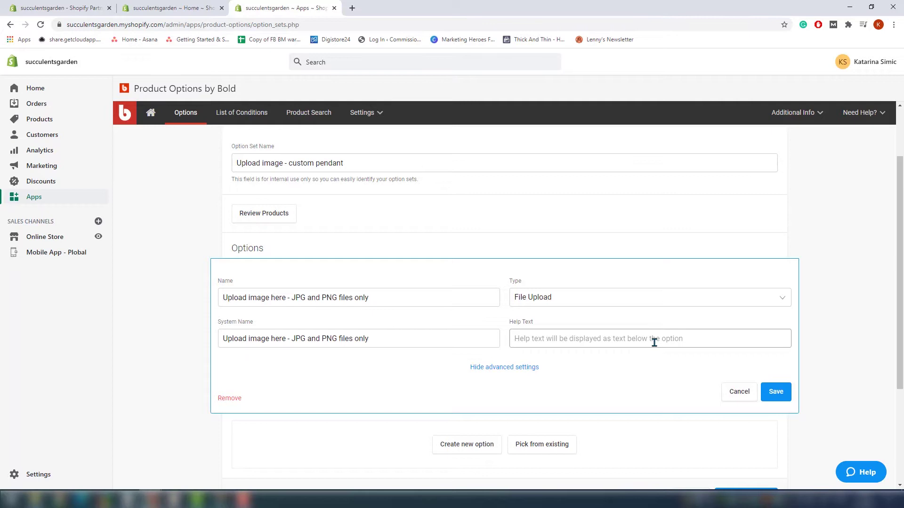
pyautogui.click(778, 397)
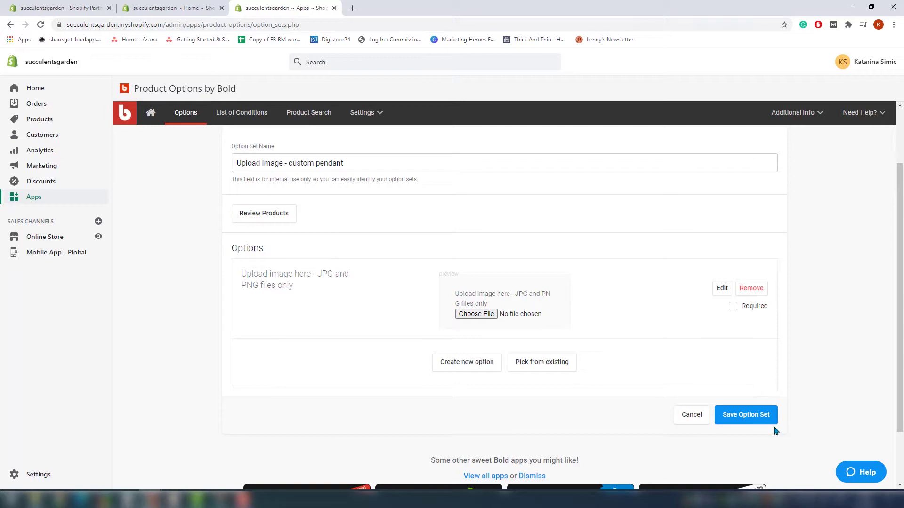
pyautogui.click(746, 427)
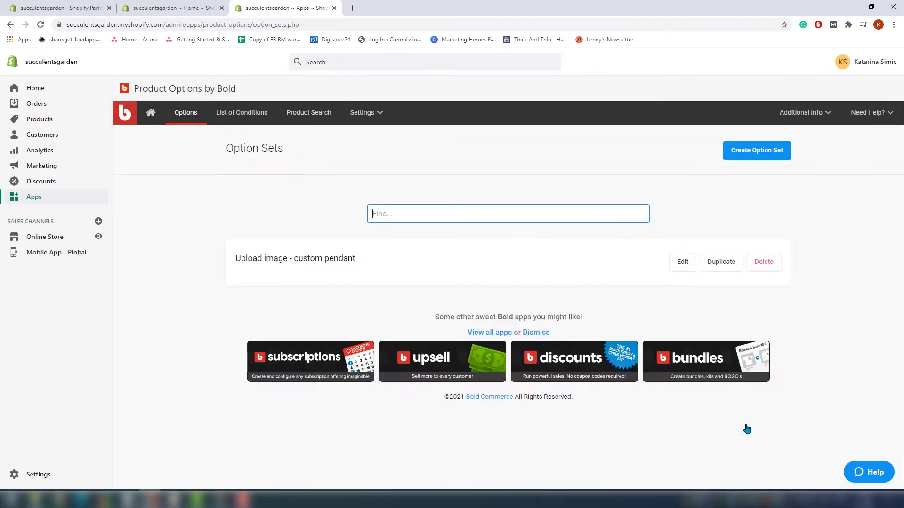
# Open the live storefront and browse the catalog to the Clay Plant Pot product page.
pyautogui.click(97, 236)
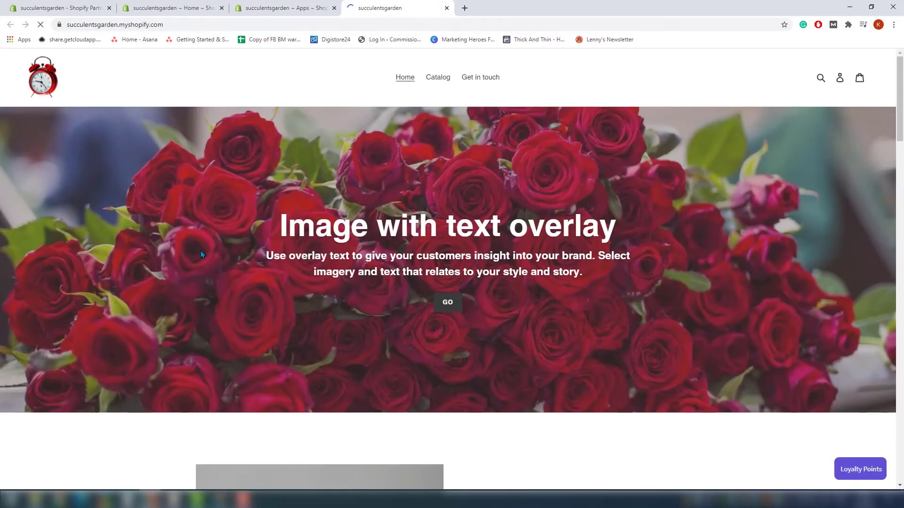
pyautogui.click(444, 79)
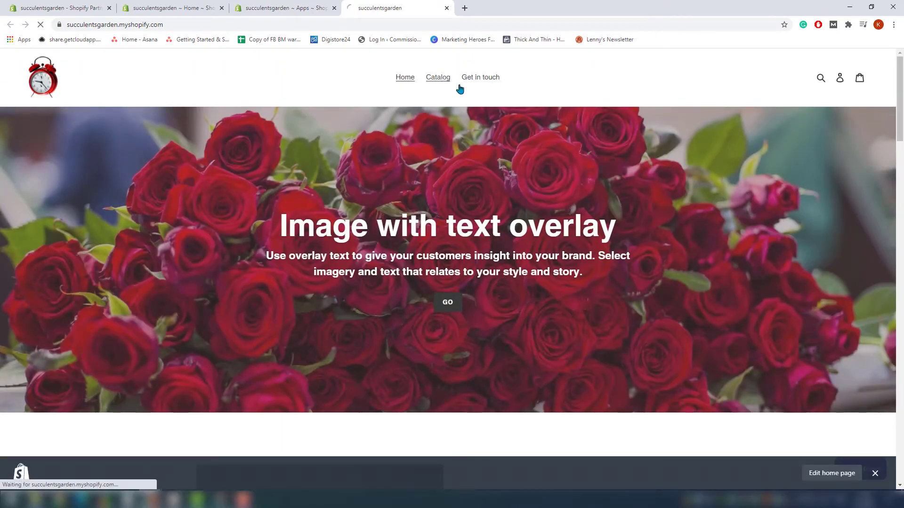
pyautogui.scroll(-3, 447, 141)
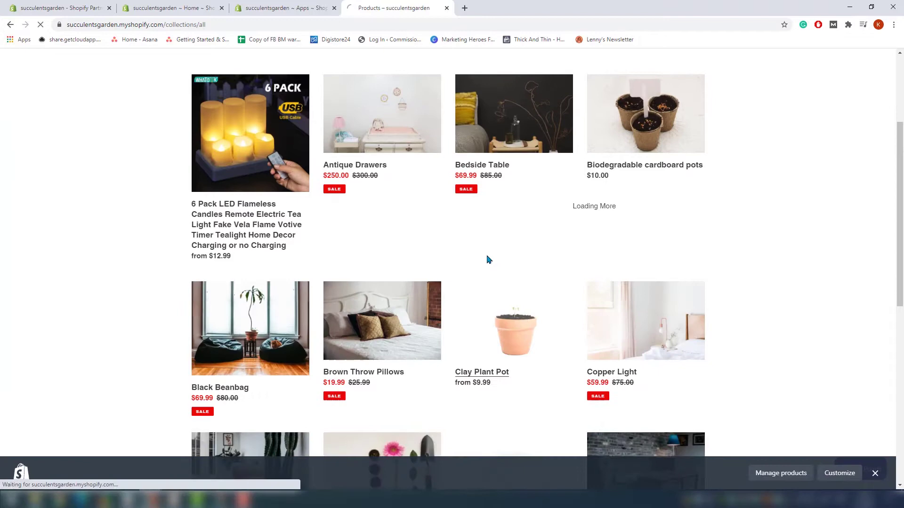
pyautogui.click(480, 371)
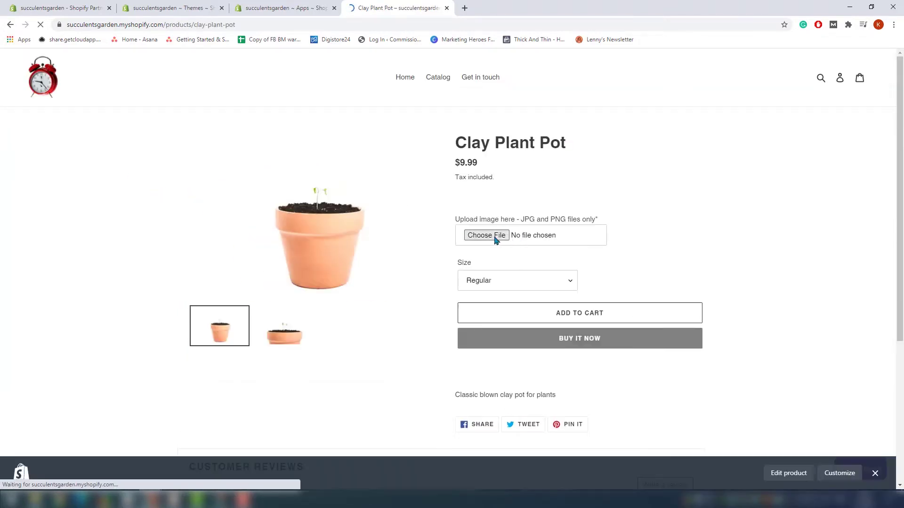
# Test the image upload field's file picker, cancel it, and return to the app tab.
pyautogui.click(496, 240)
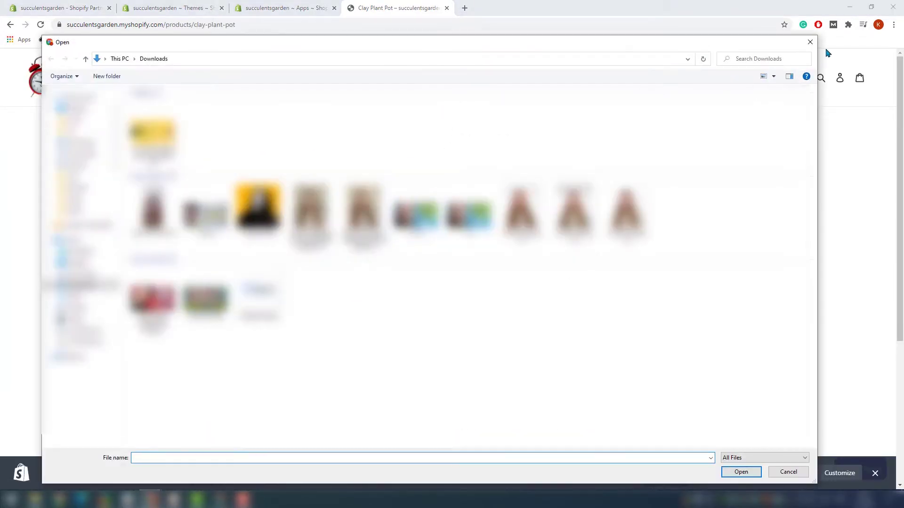
pyautogui.click(810, 43)
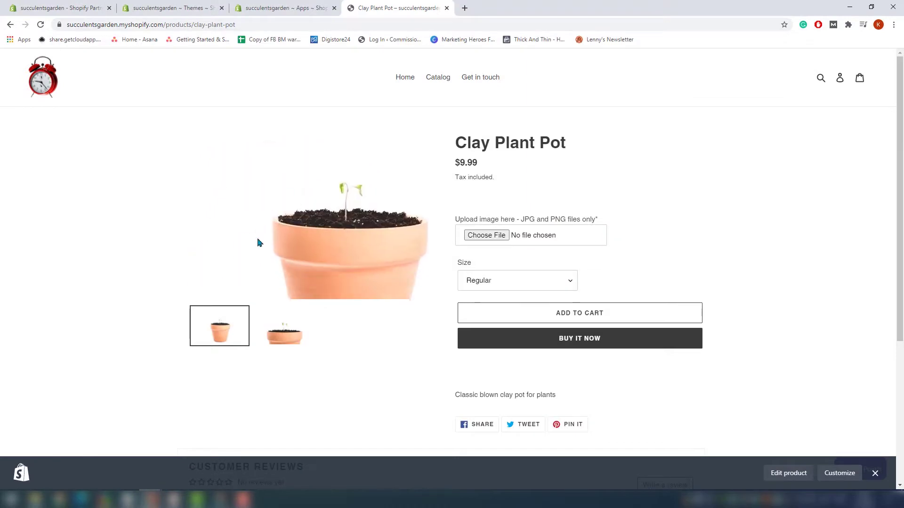
pyautogui.hotkey('ctrl', 'shift', 'Tab')
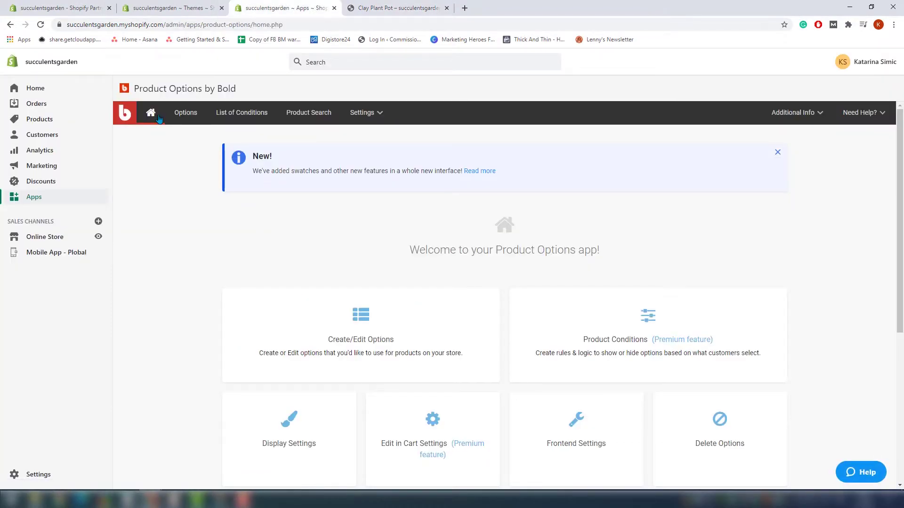
# Open the app's Display Settings page and look through its options.
pyautogui.click(276, 435)
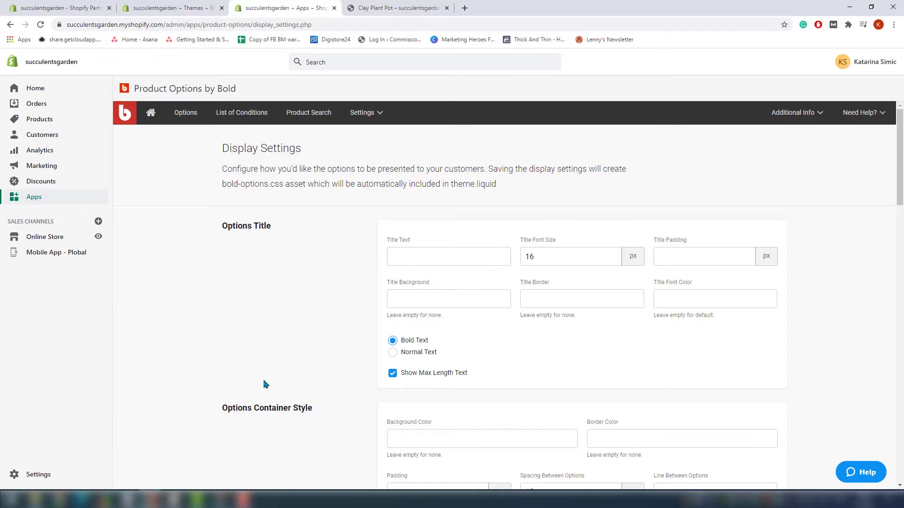
pyautogui.scroll(-2, 263, 384)
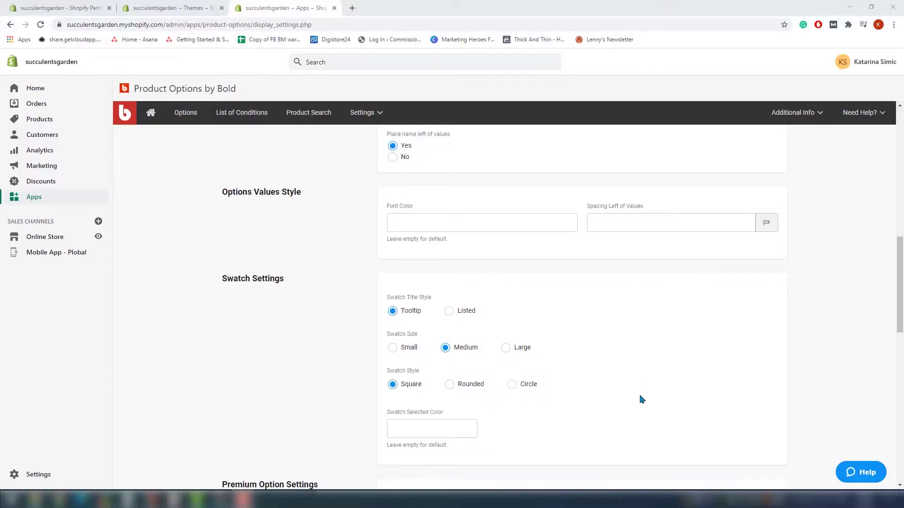
# Return to the app home and open Edit in Cart settings showing Update, Cancel, Edit Item texts.
pyautogui.scroll(-6, 642, 397)
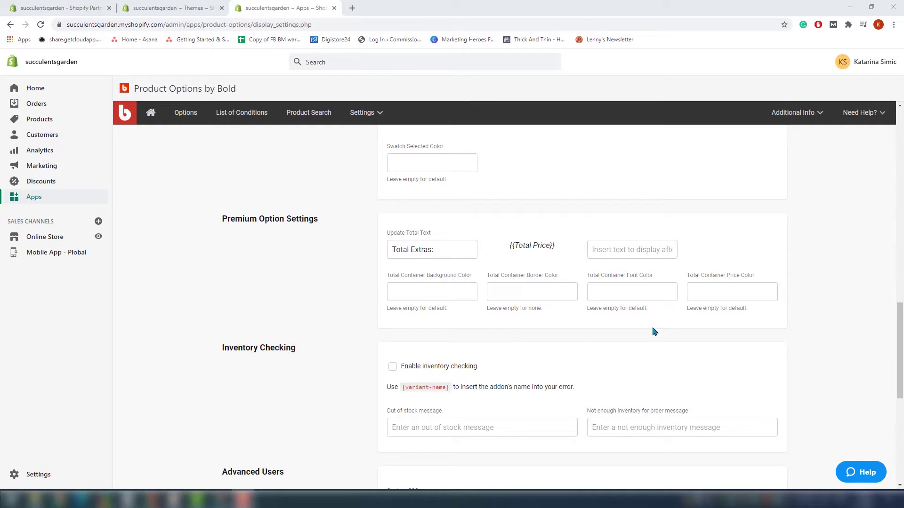
pyautogui.scroll(-3, 587, 357)
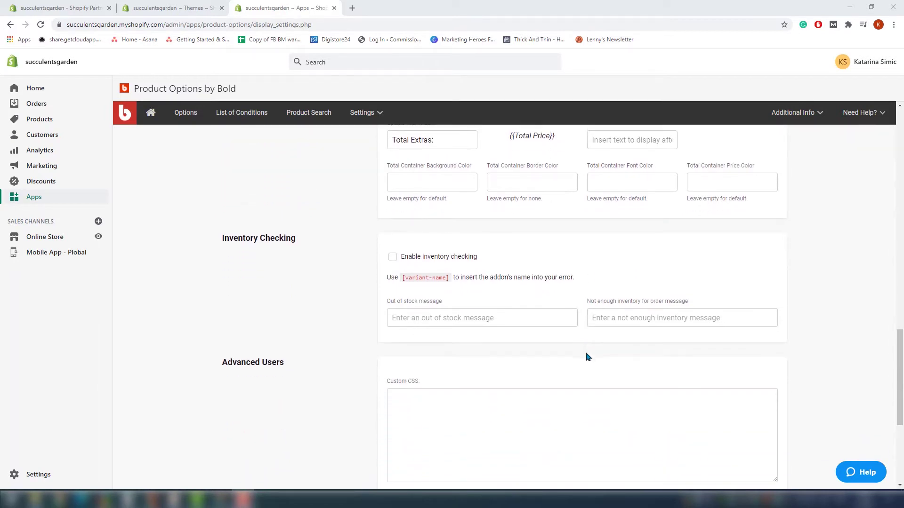
pyautogui.scroll(-1, 588, 356)
pyautogui.click(148, 113)
pyautogui.scroll(-2, 444, 323)
pyautogui.click(444, 323)
pyautogui.scroll(-4, 345, 267)
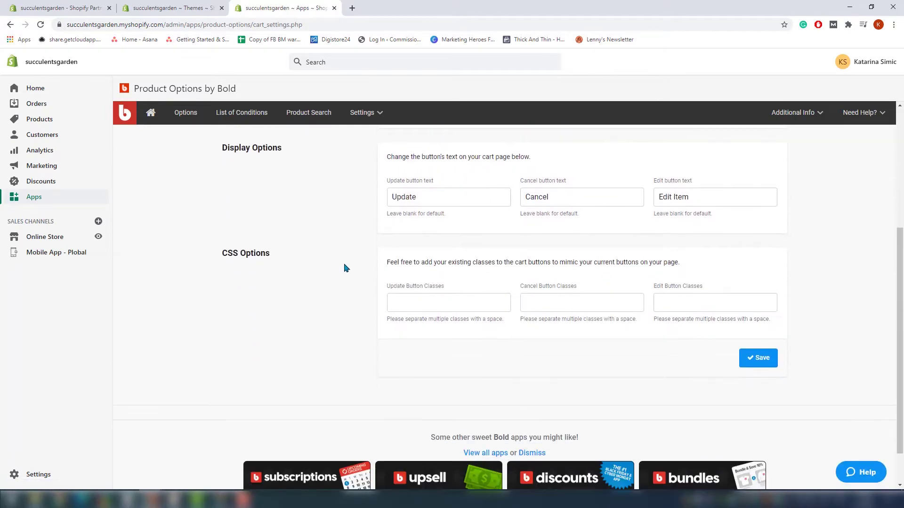